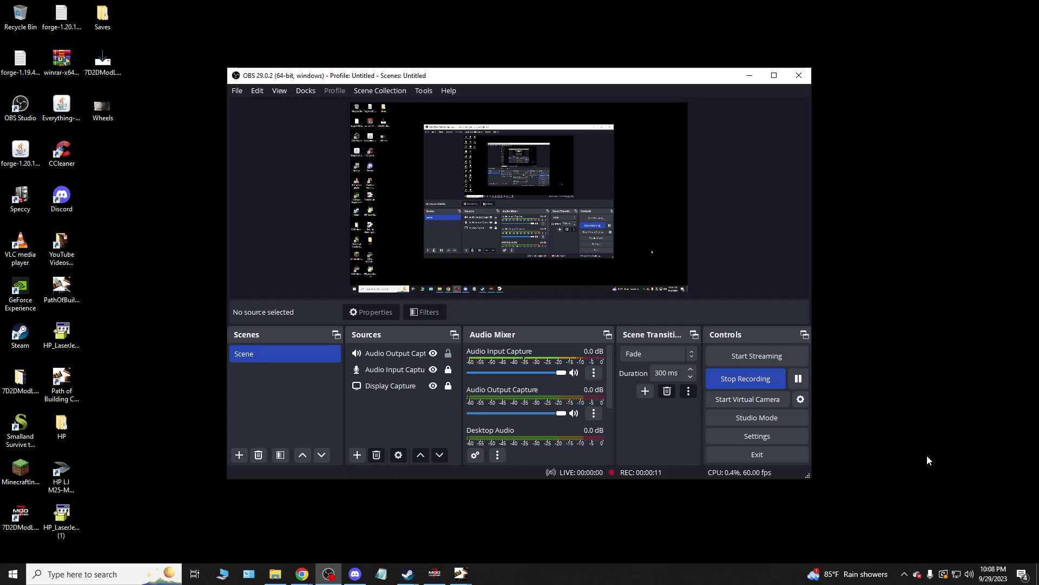
Minimize the OBS Studio recording window so it keeps recording in the background.
left_click(748, 77)
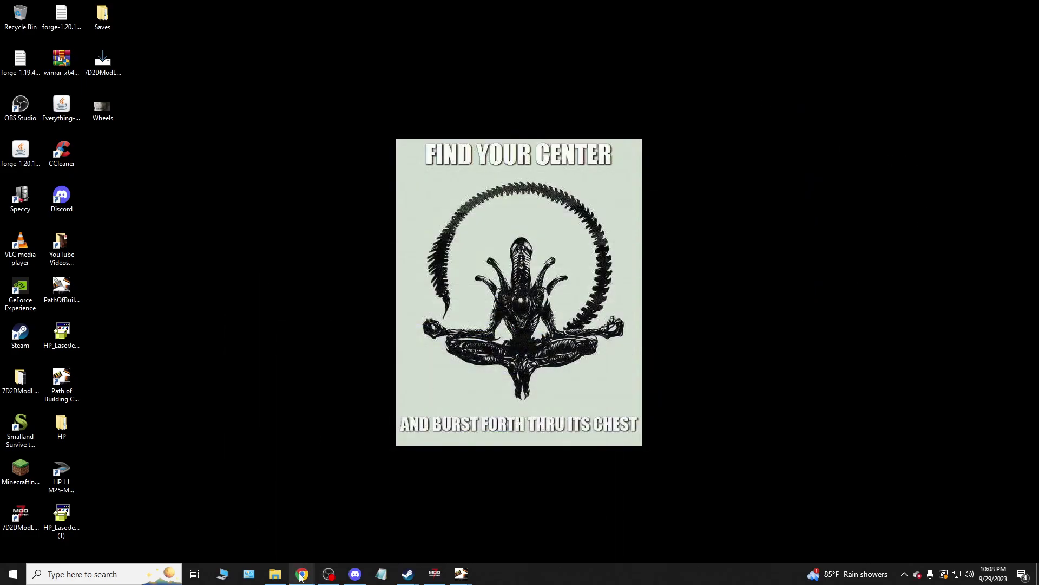
Bring up and maximize Chrome's New Tab window, then switch to the 7D2D Mod Launcher.
mouse_move(301, 577)
left_click(360, 525)
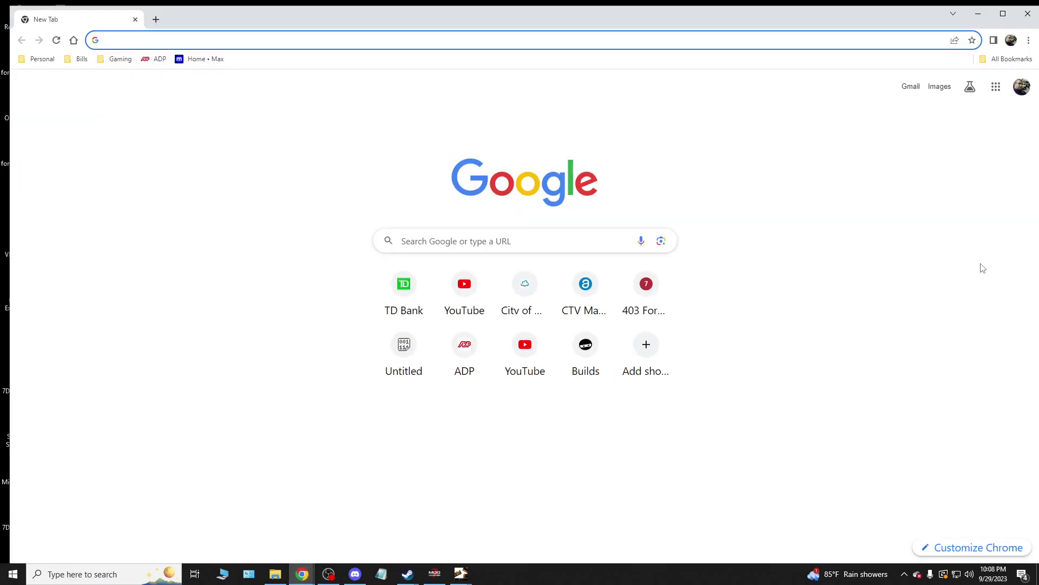
left_click(1003, 13)
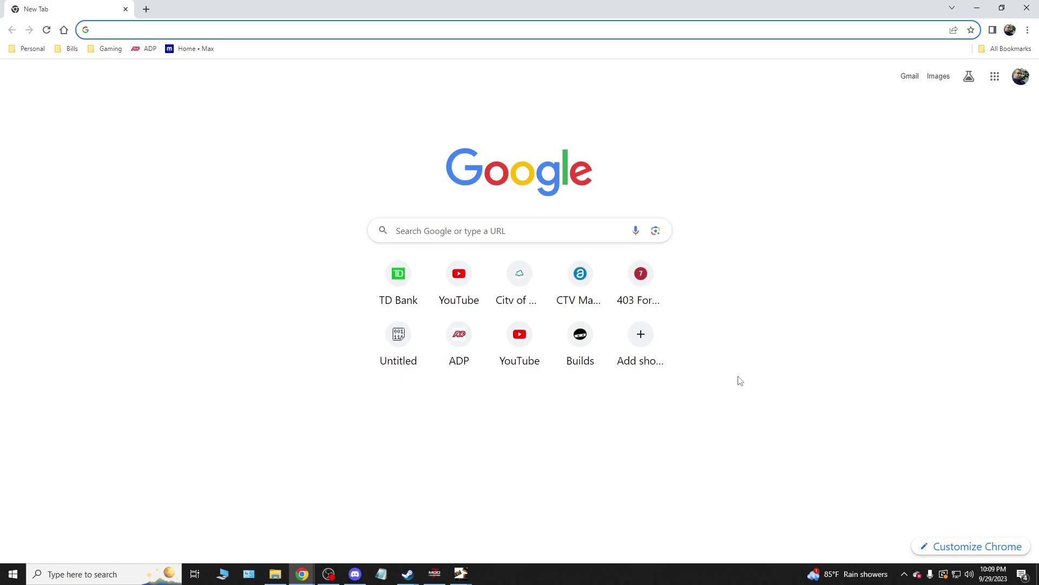
left_click(435, 577)
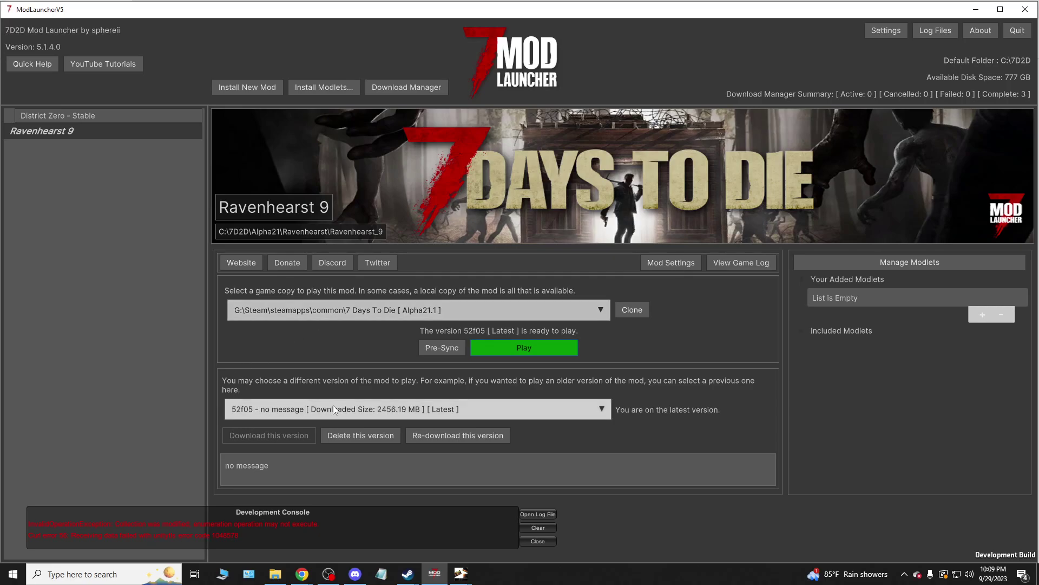
left_click(602, 410)
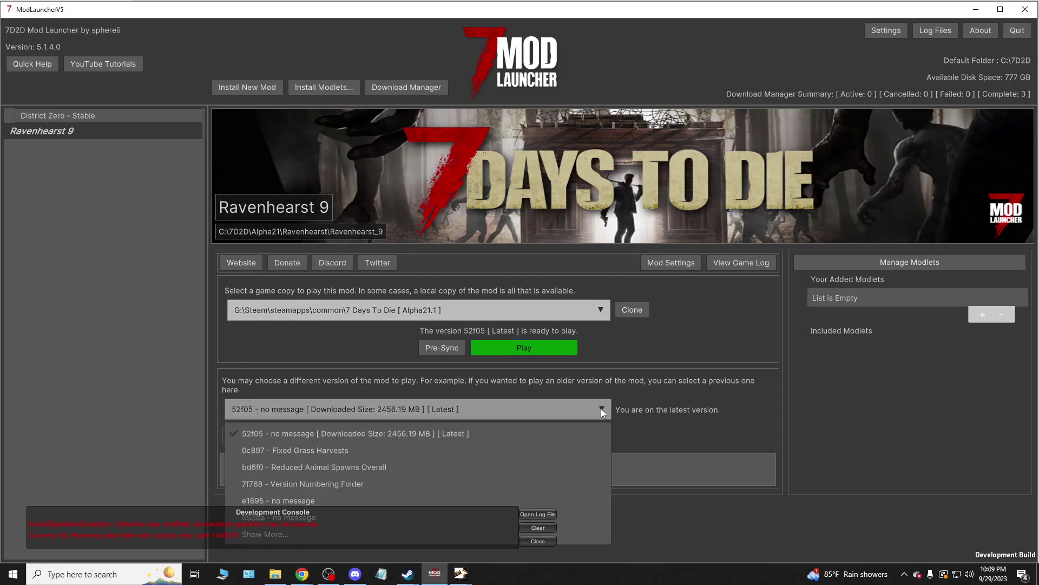
left_click(601, 409)
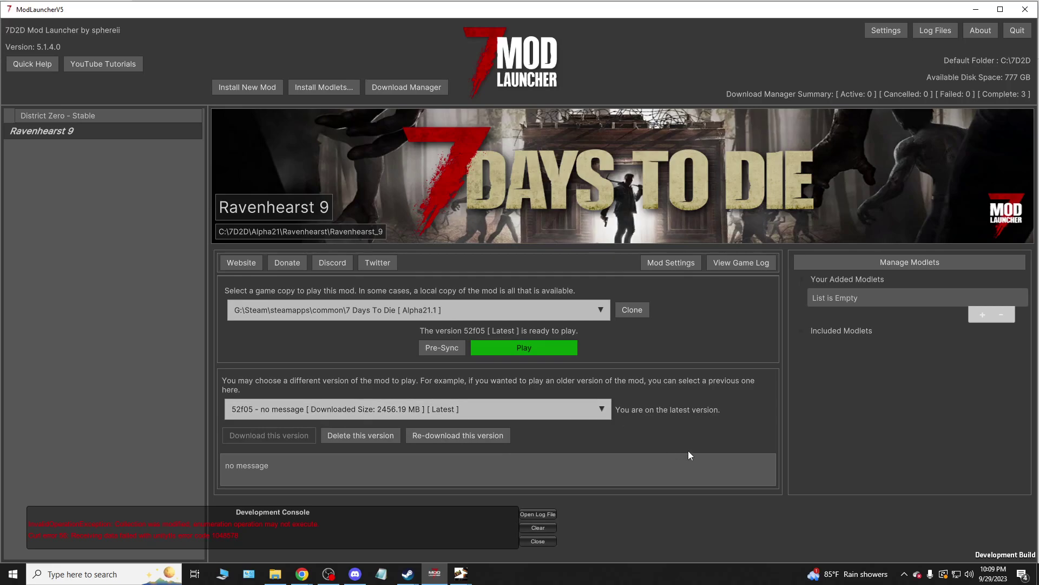
left_click(245, 89)
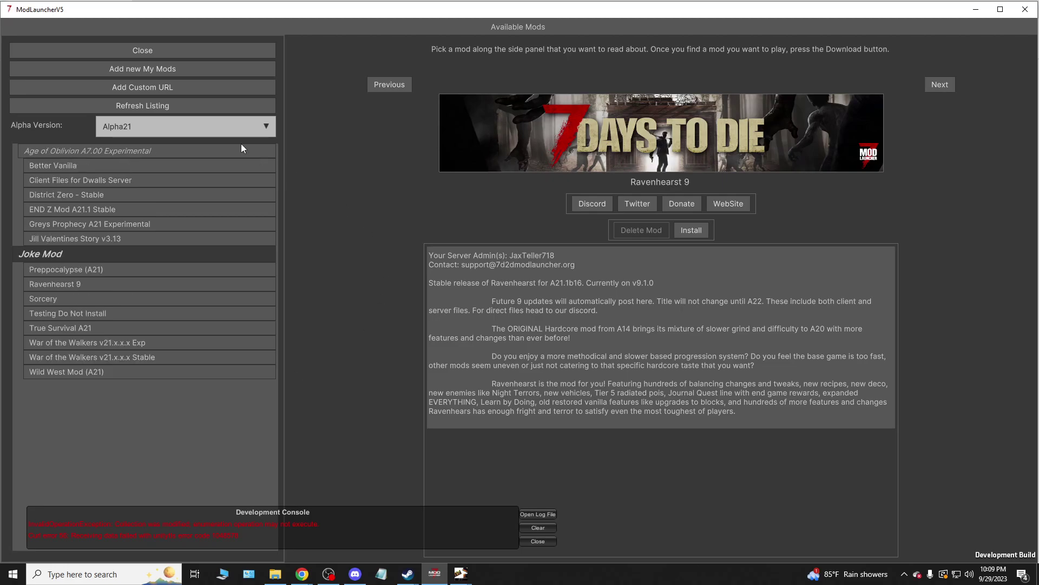
left_click(266, 125)
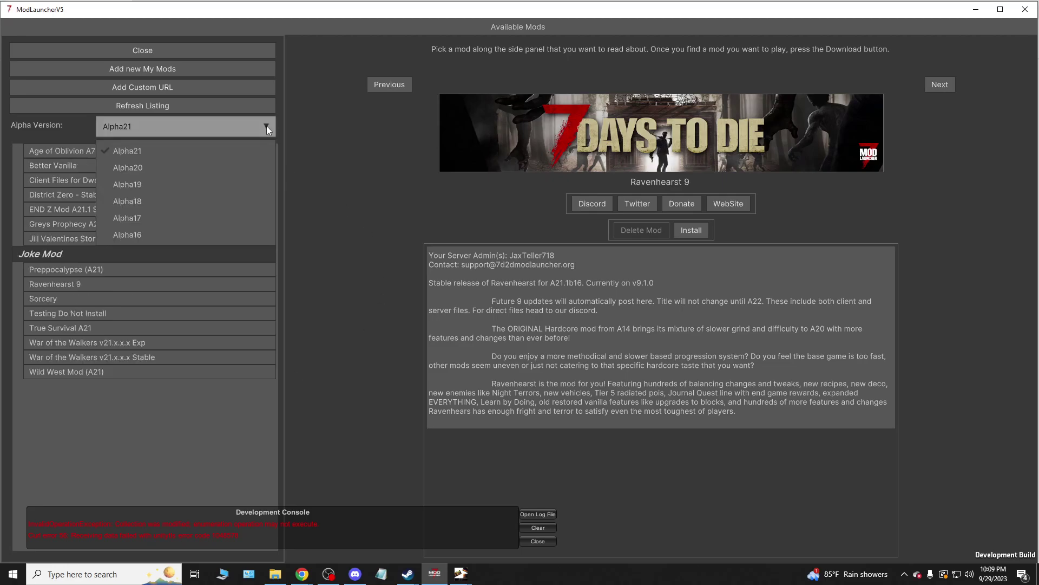
left_click(266, 126)
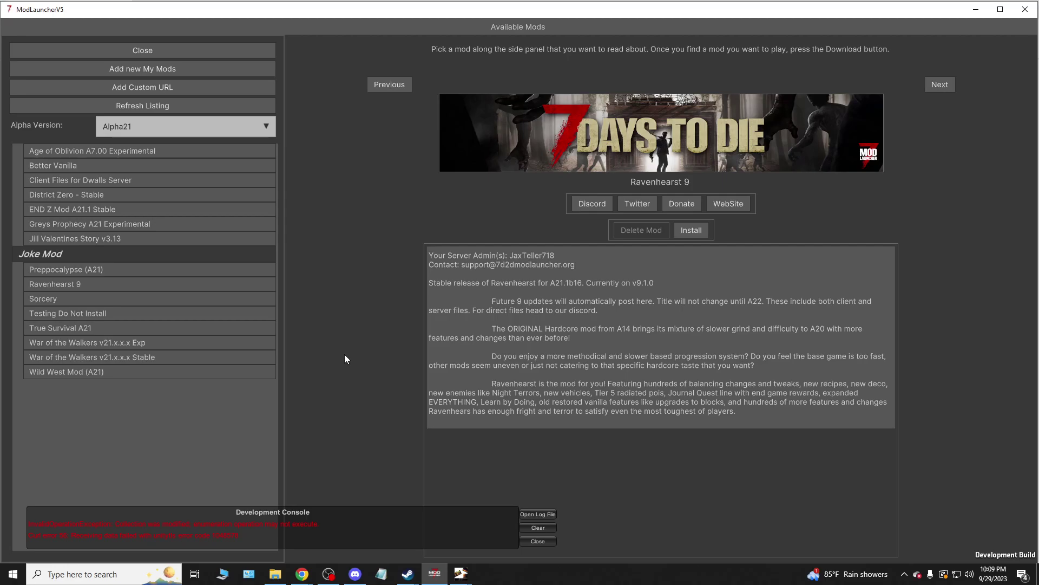
left_click(391, 85)
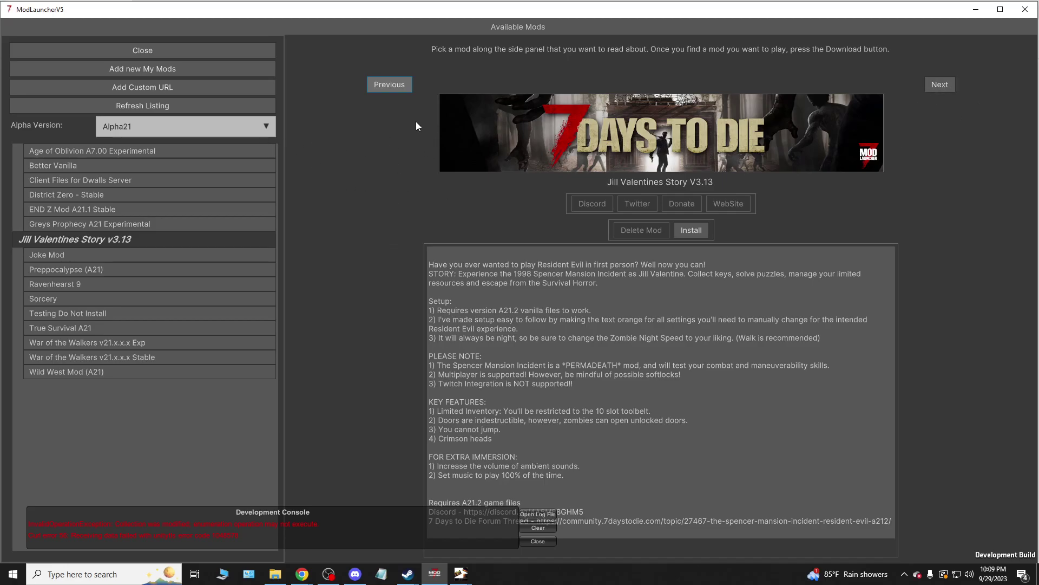
left_click(388, 88)
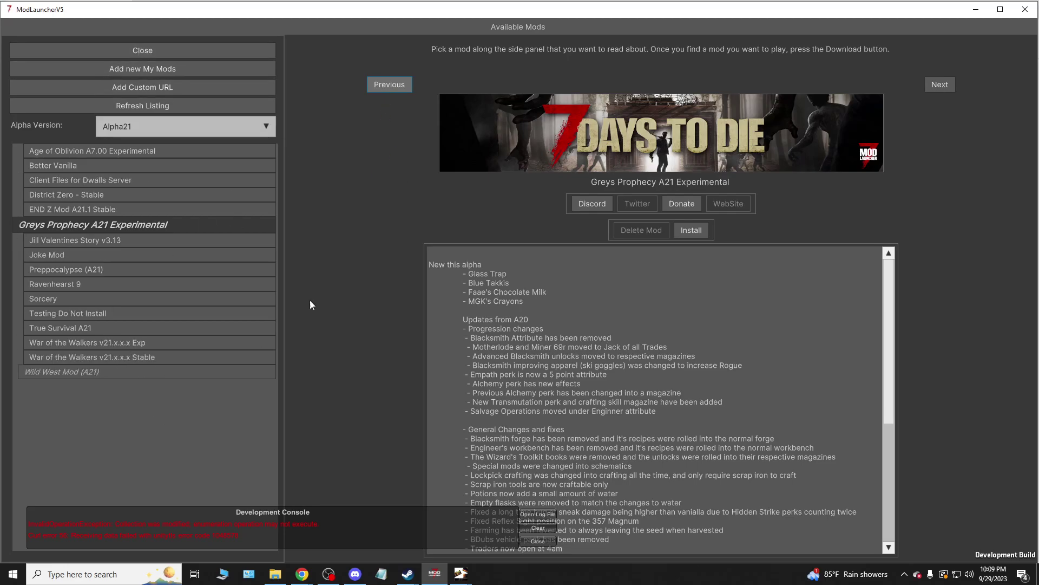
left_click(134, 50)
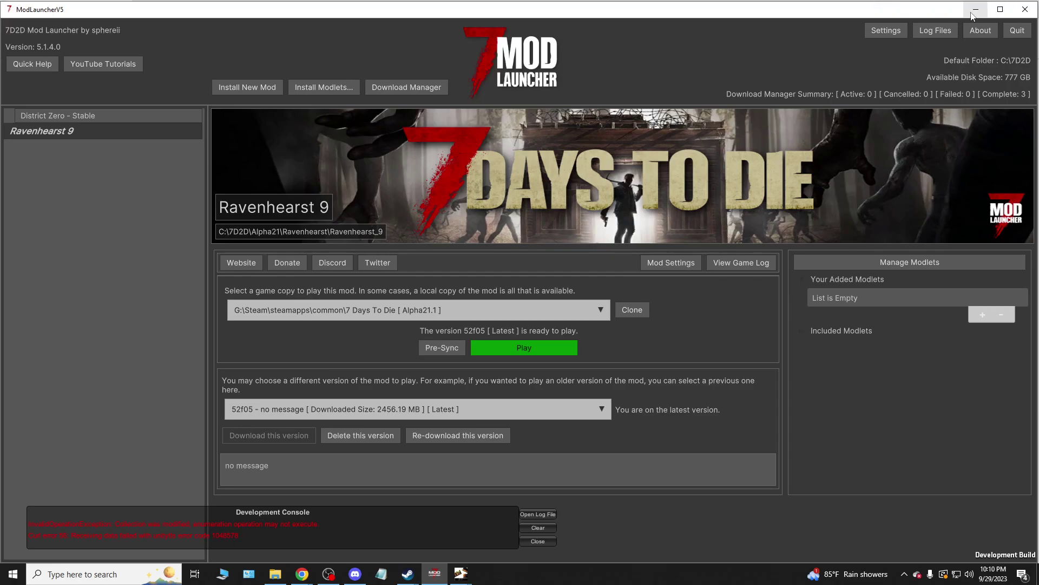
Search Google for '7 days to die mod launcher' from Chrome's new tab.
key("alt+Tab")
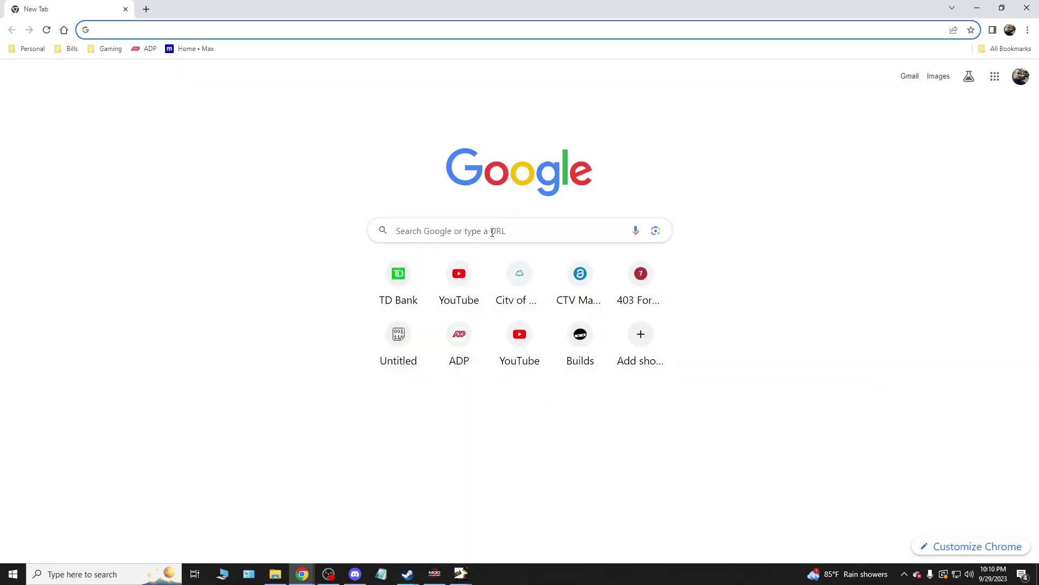
left_click(497, 235)
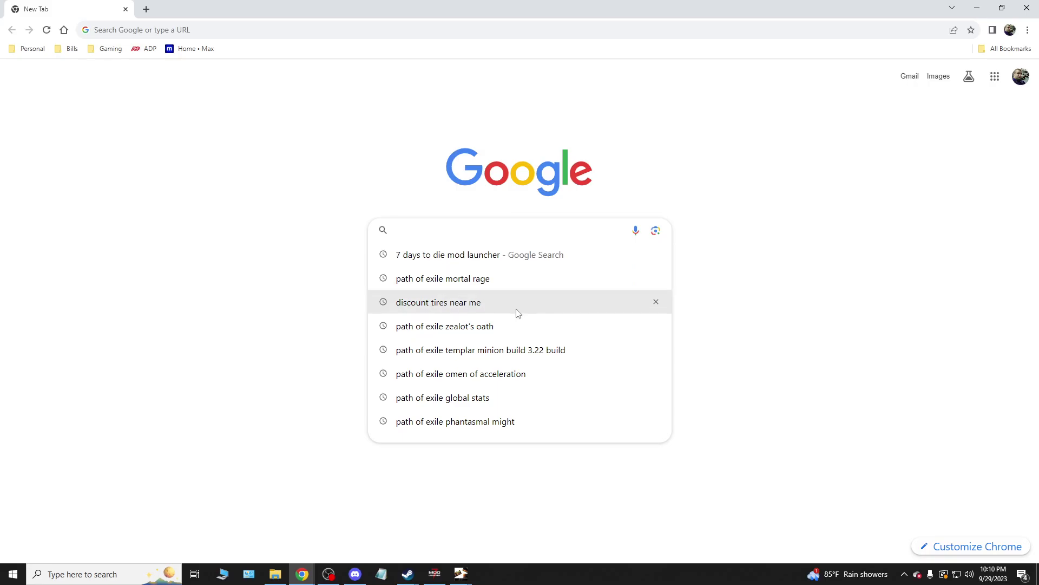
left_click(481, 261)
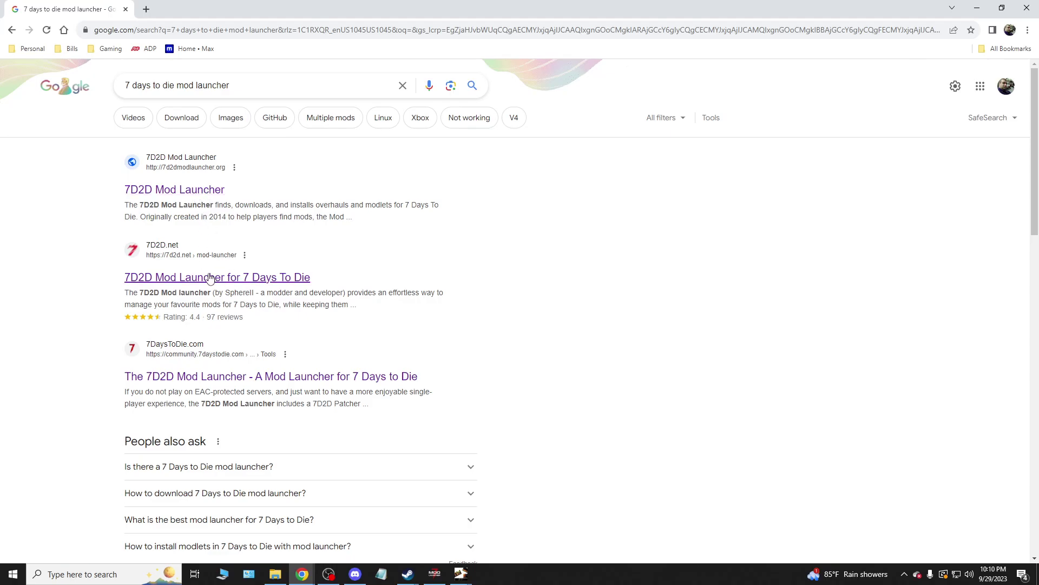
Preview the first two results, then open the forum launcher topic and scroll to its V5 download links.
left_click(208, 194)
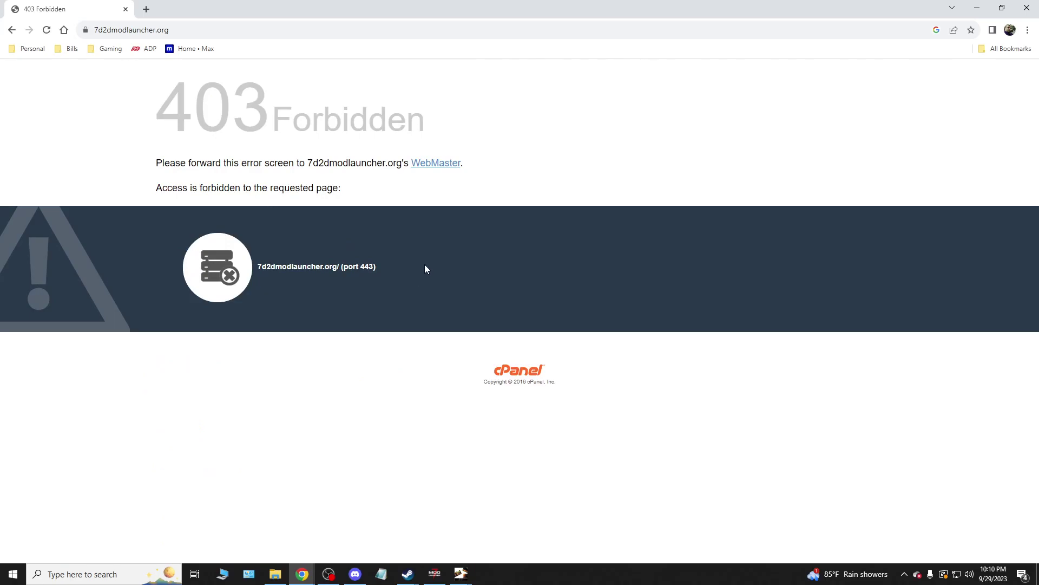
left_click(11, 30)
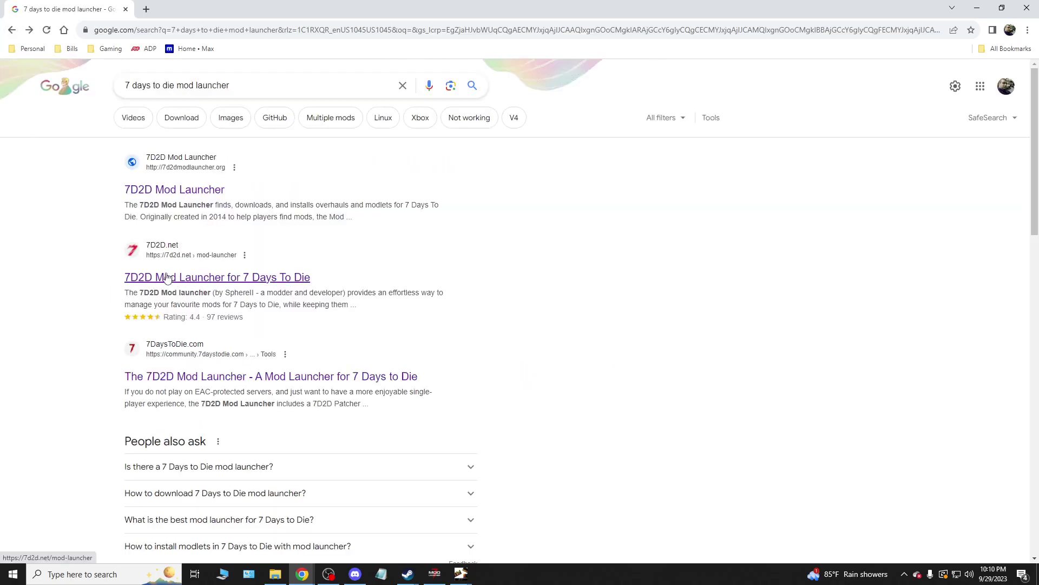
left_click(268, 281)
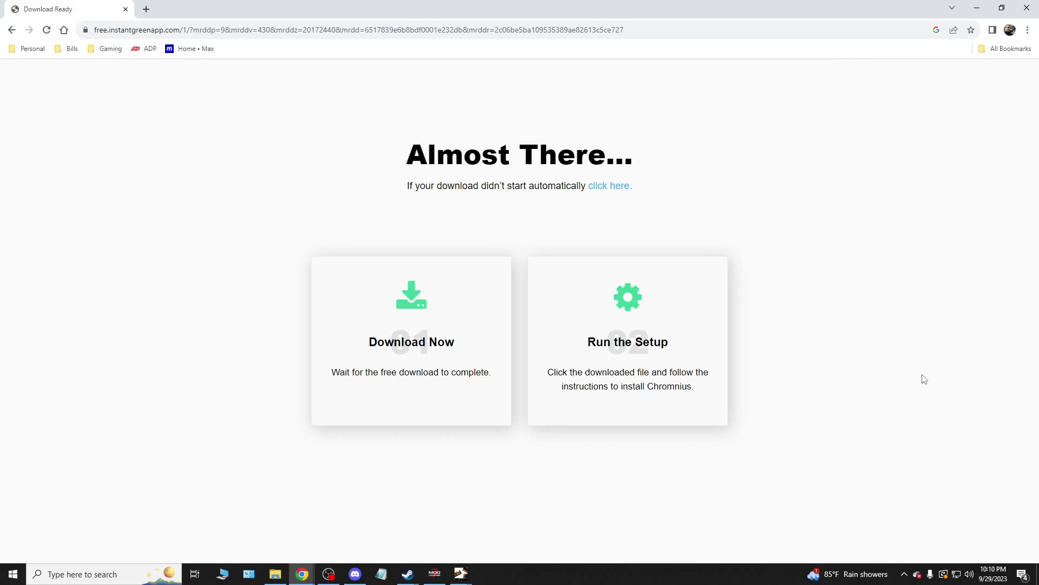
left_click(12, 31)
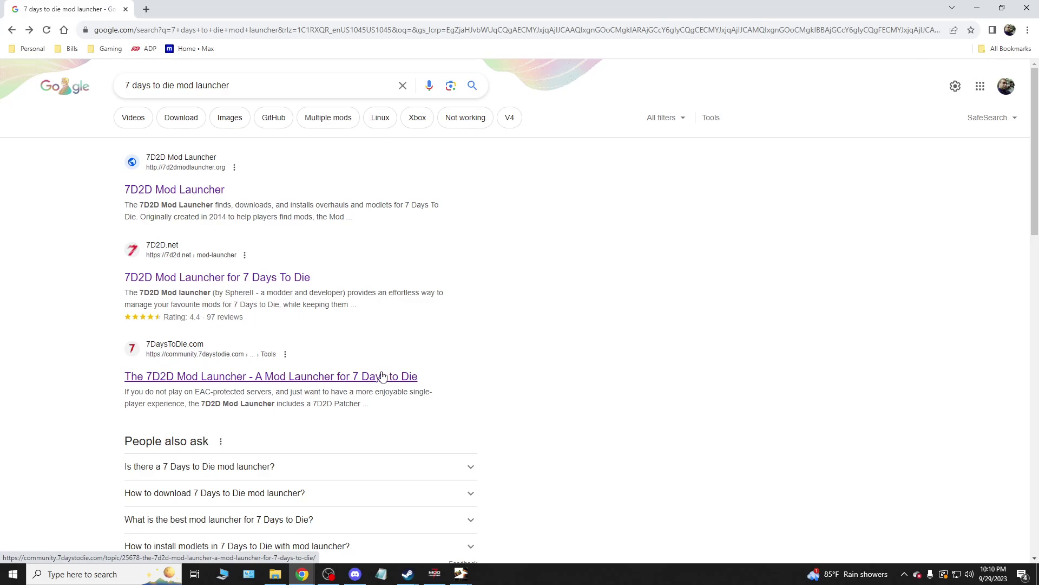
left_click(384, 376)
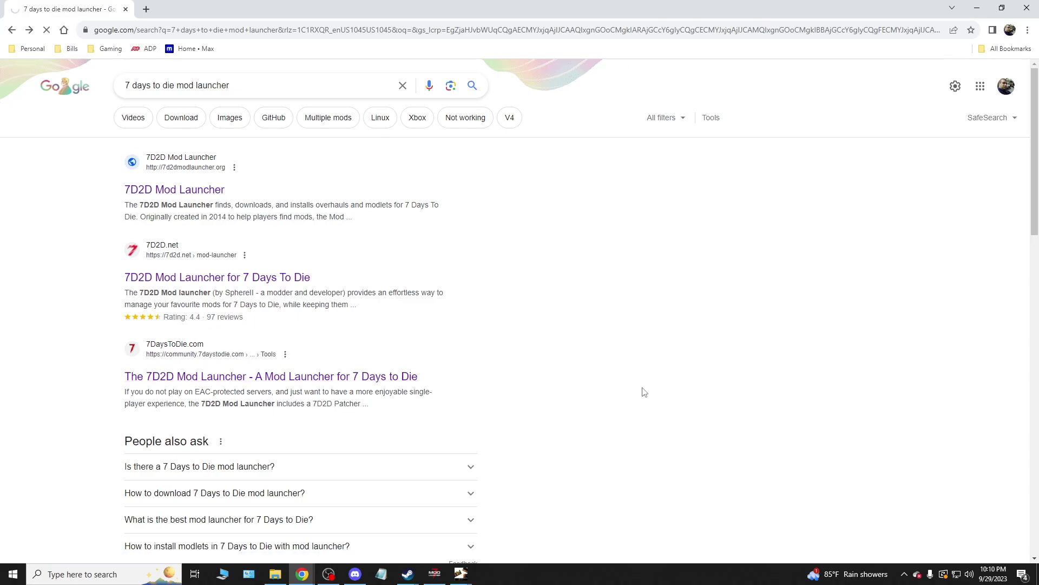
scroll(940, 401, "down", 1)
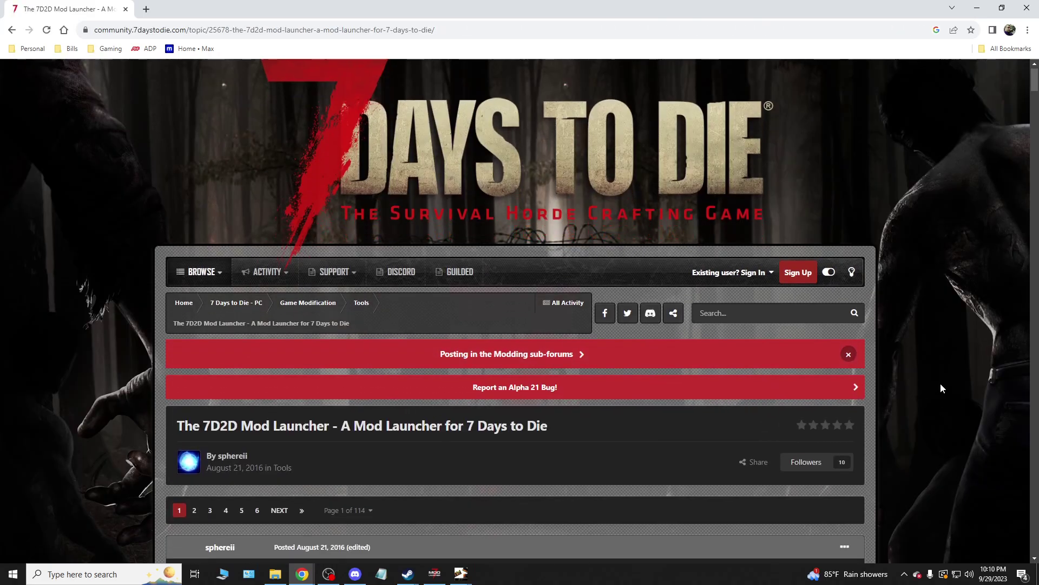
scroll(940, 388, "down", 5)
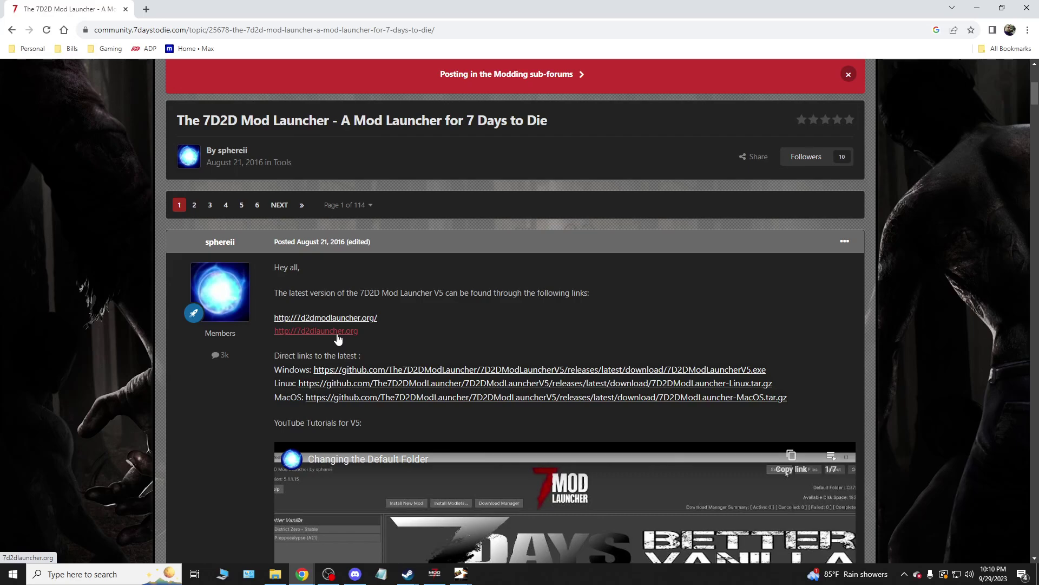
left_click(336, 332)
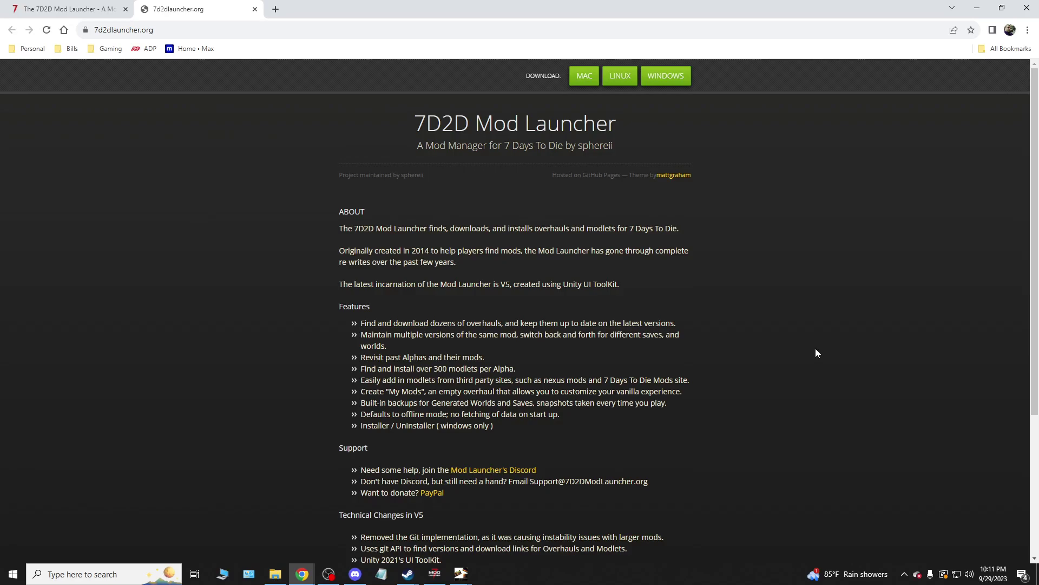
scroll(818, 351, "down", 4)
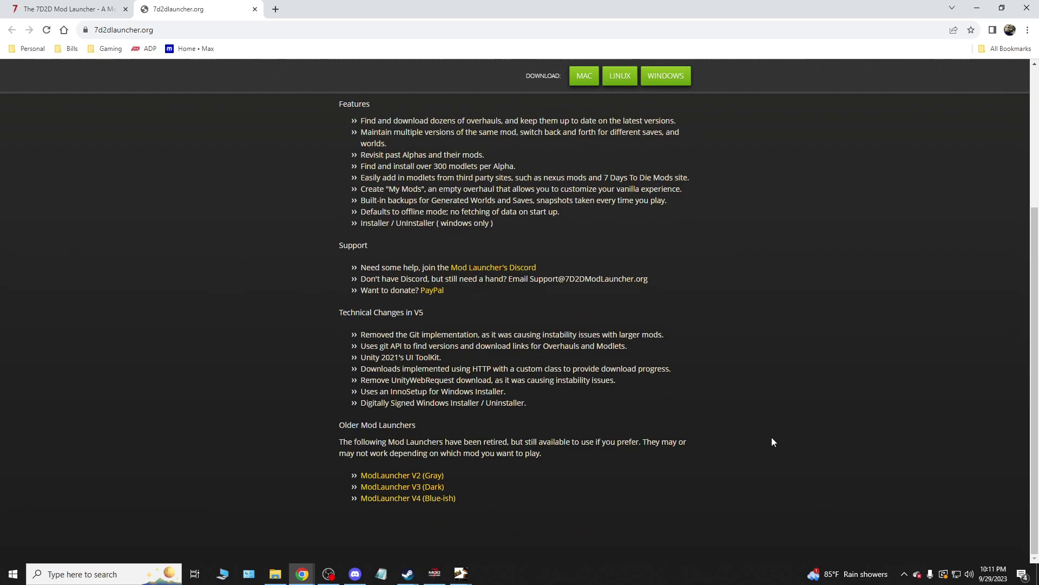
scroll(772, 439, "up", 4)
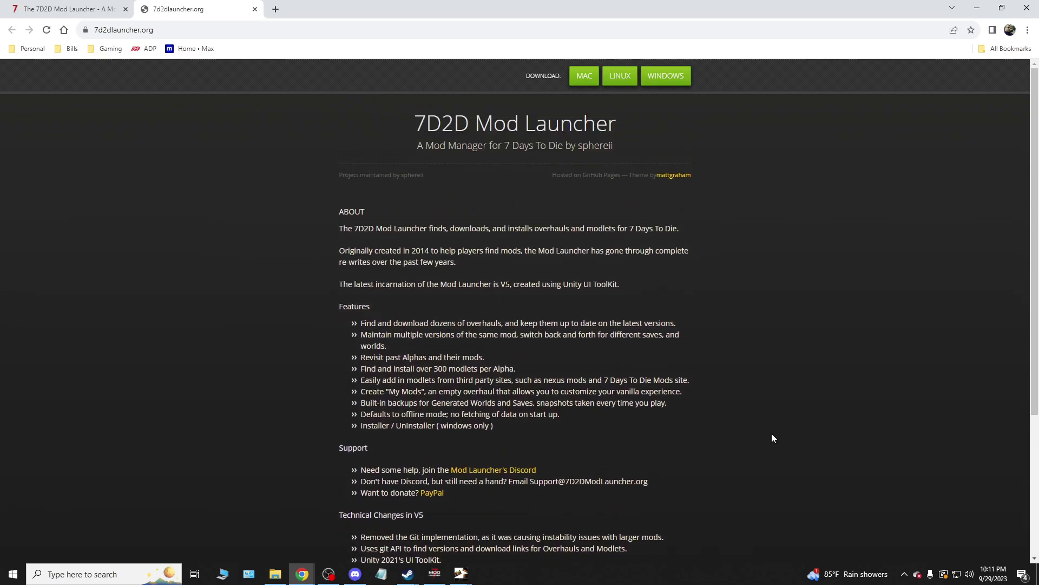
left_click(666, 76)
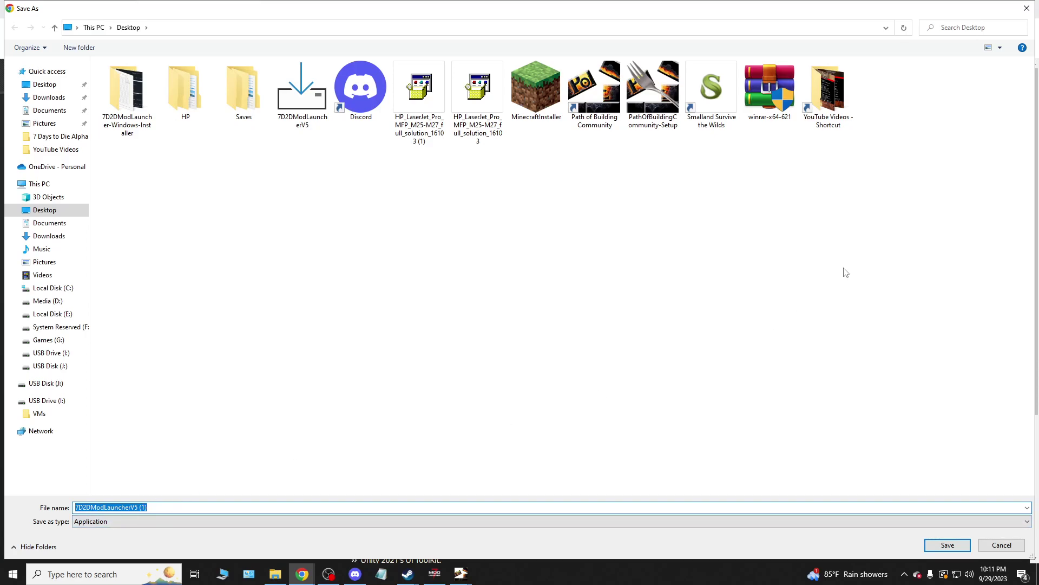
left_click(1026, 8)
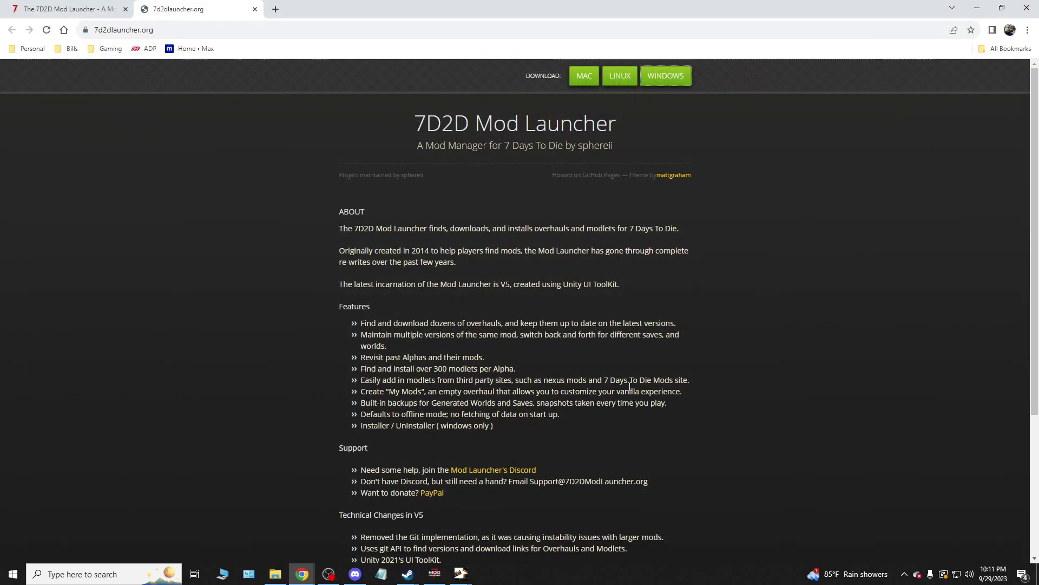
Switch to the running Mod Launcher showing Ravenhearst 9 version 52f05.
left_click(435, 573)
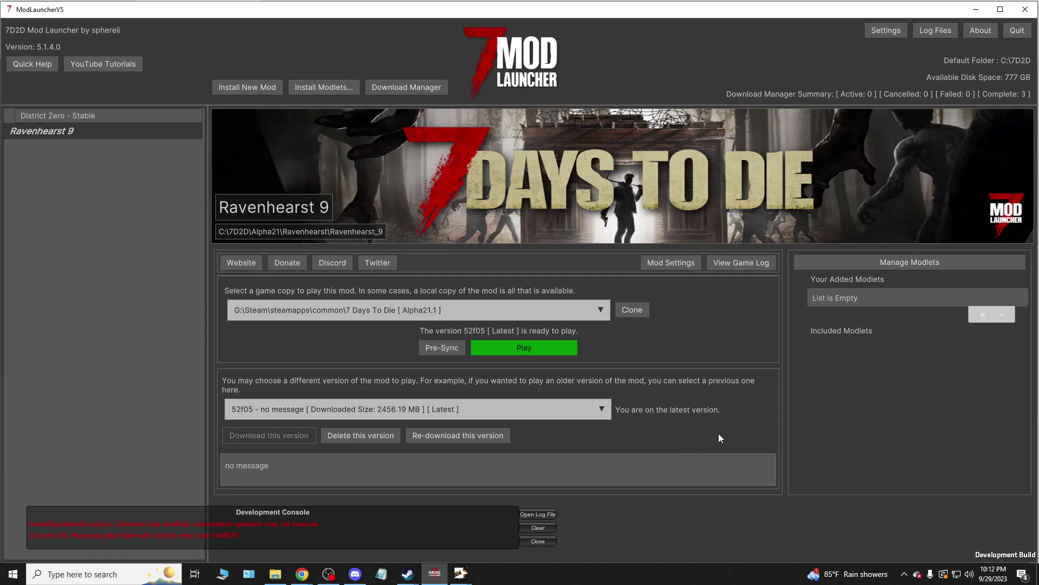
Press Play to launch 7 Days to Die with Ravenhearst 9 and reach its main menu.
left_click(544, 351)
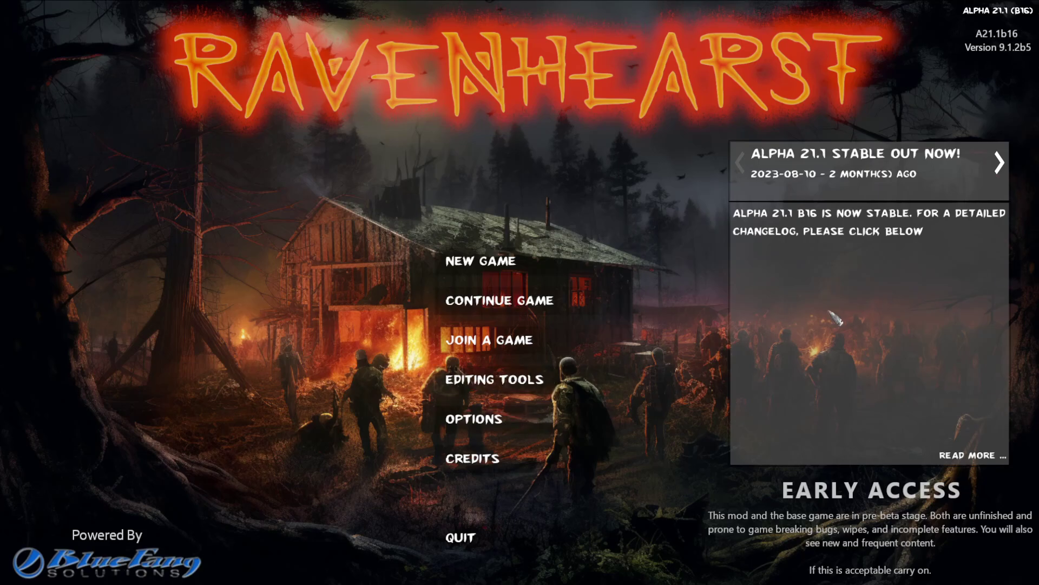
Quit the game and go back to the Google results in Chrome's first tab.
left_click(469, 542)
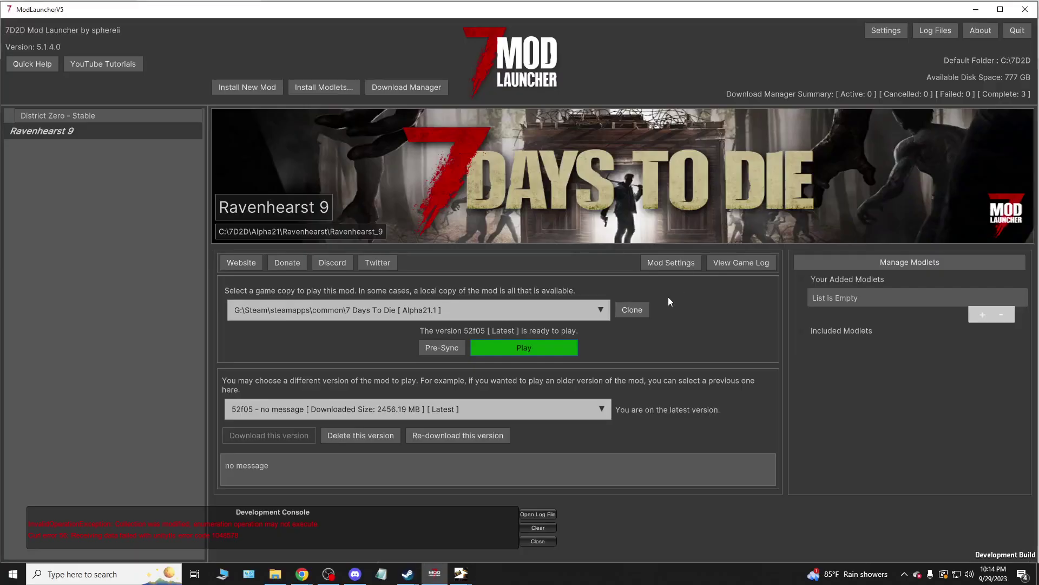
left_click(981, 30)
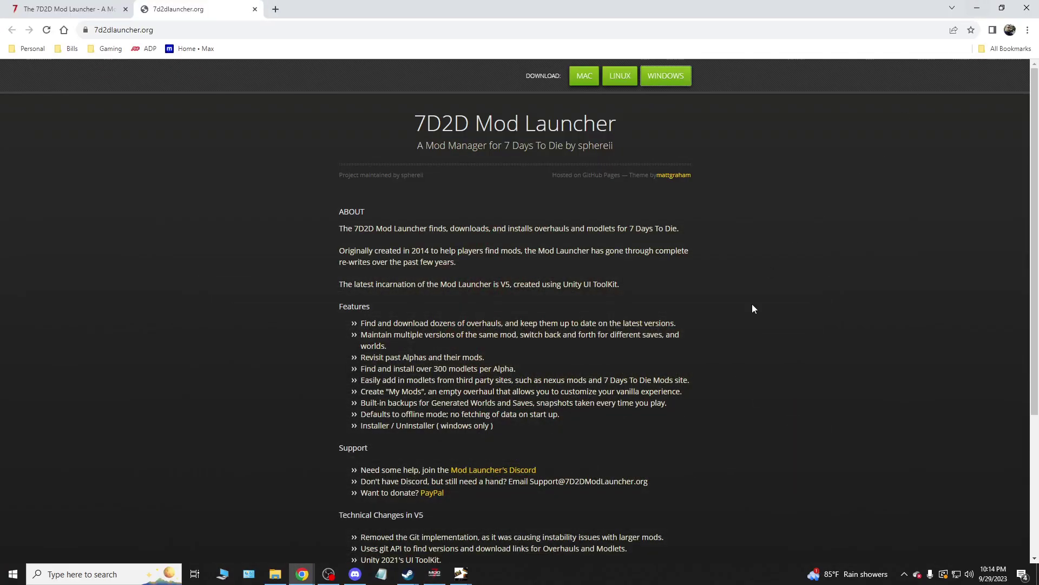
left_click(21, 8)
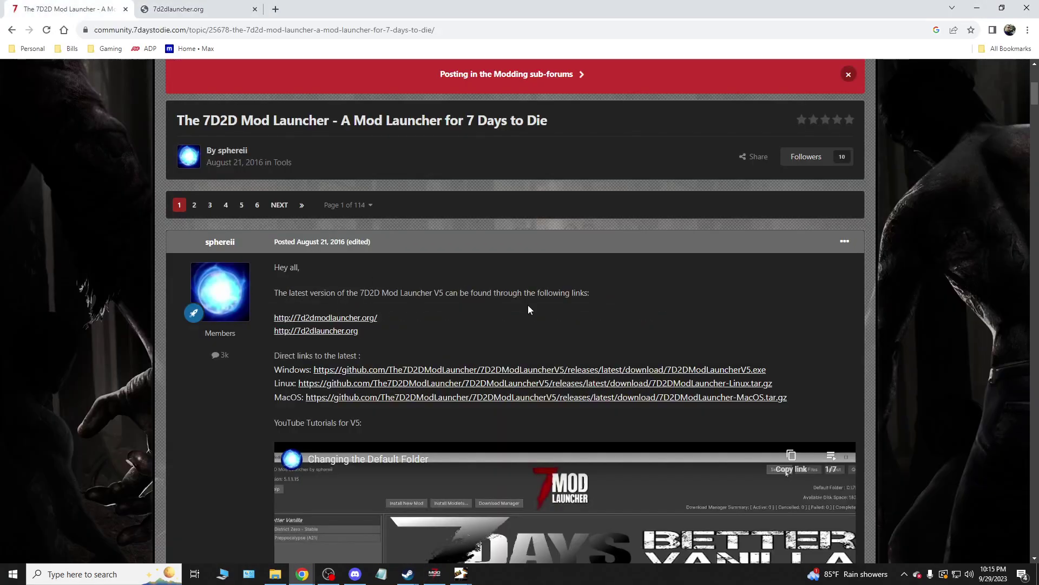
left_click(11, 31)
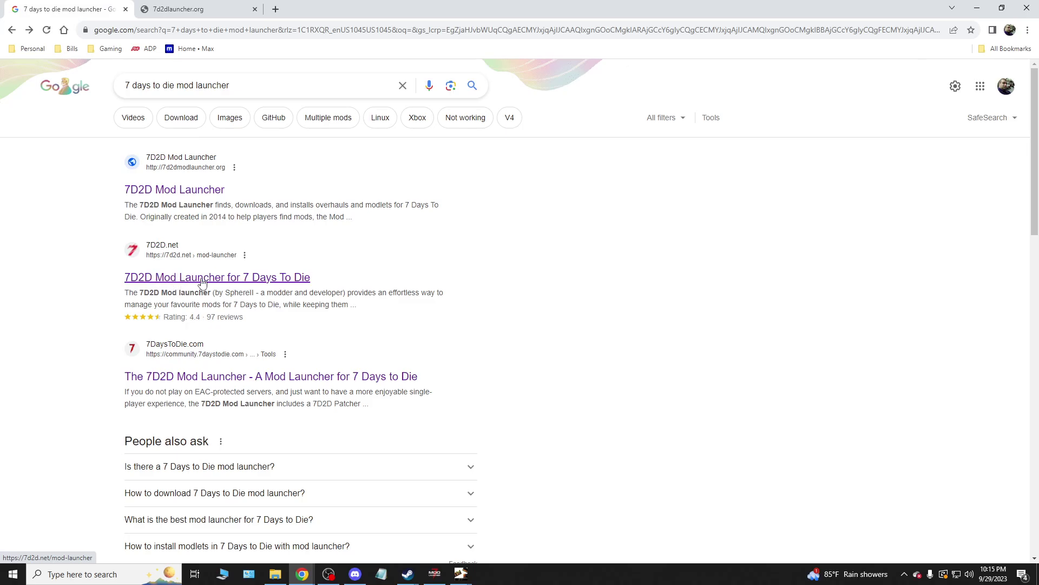
Reopen the 7D2D Mod Launcher forum topic, scroll through the post, then return to the 7d2dlauncher.org tab.
left_click(320, 379)
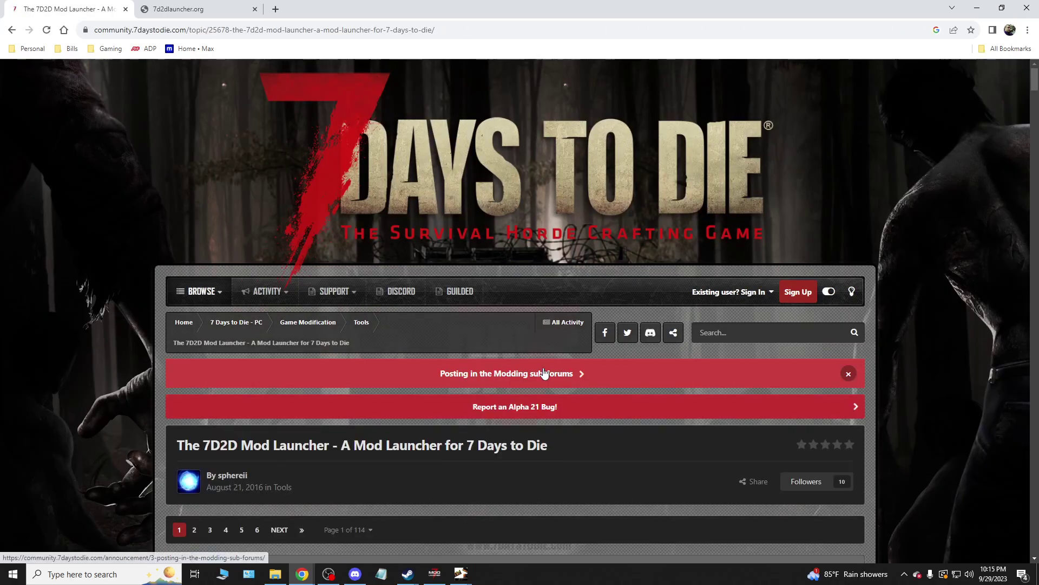
scroll(695, 385, "down", 4)
scroll(691, 382, "down", 3)
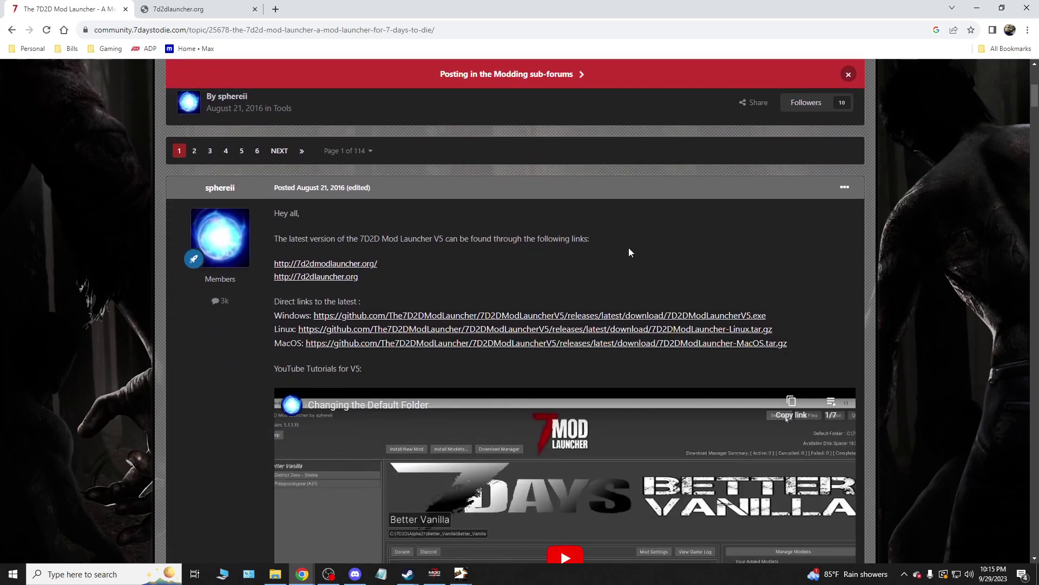
scroll(609, 252, "up", 1)
scroll(600, 285, "down", 6)
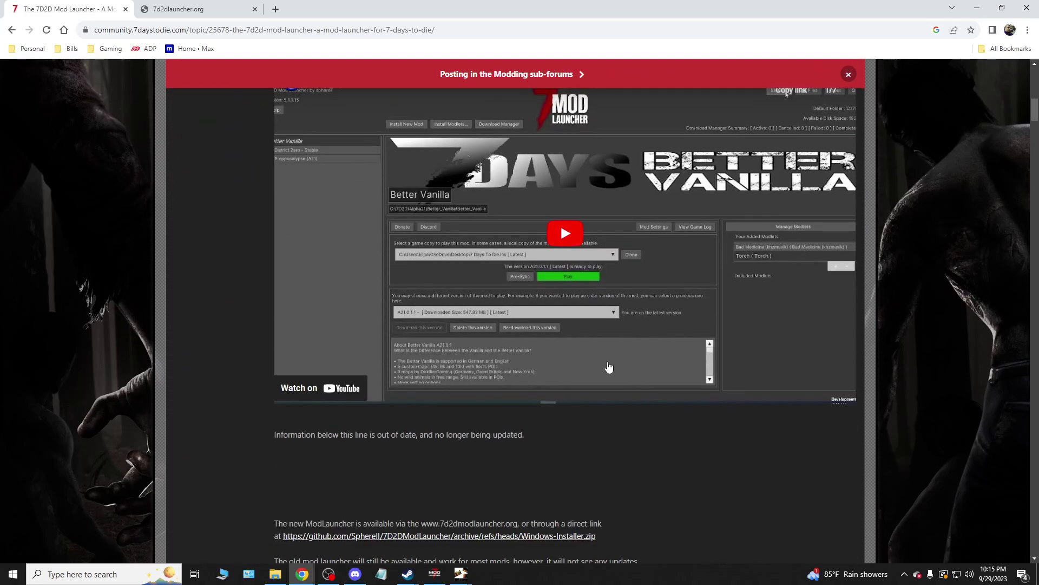
scroll(660, 454, "up", 2)
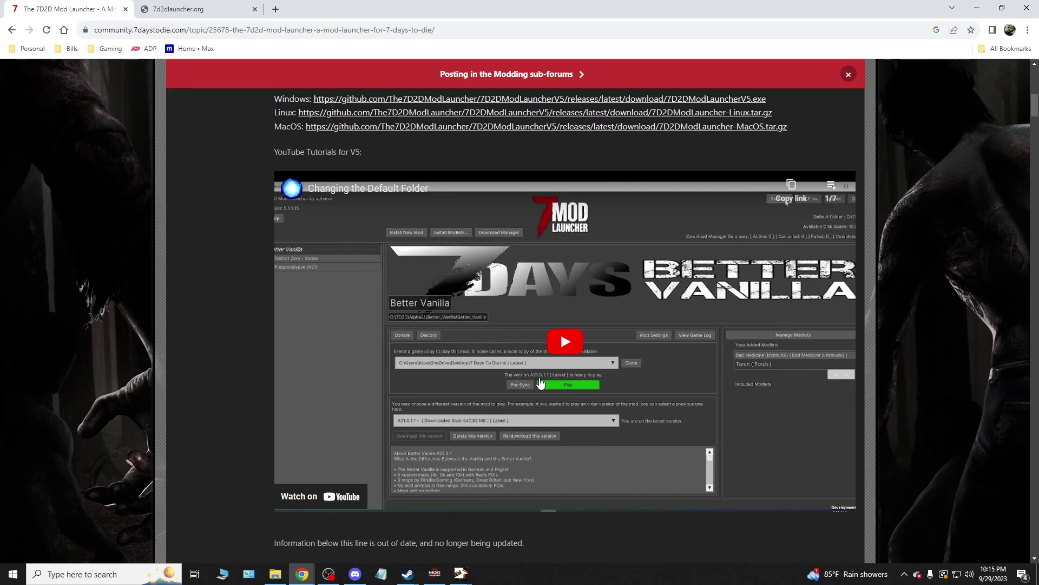
scroll(889, 236, "up", 4)
scroll(821, 252, "up", 4)
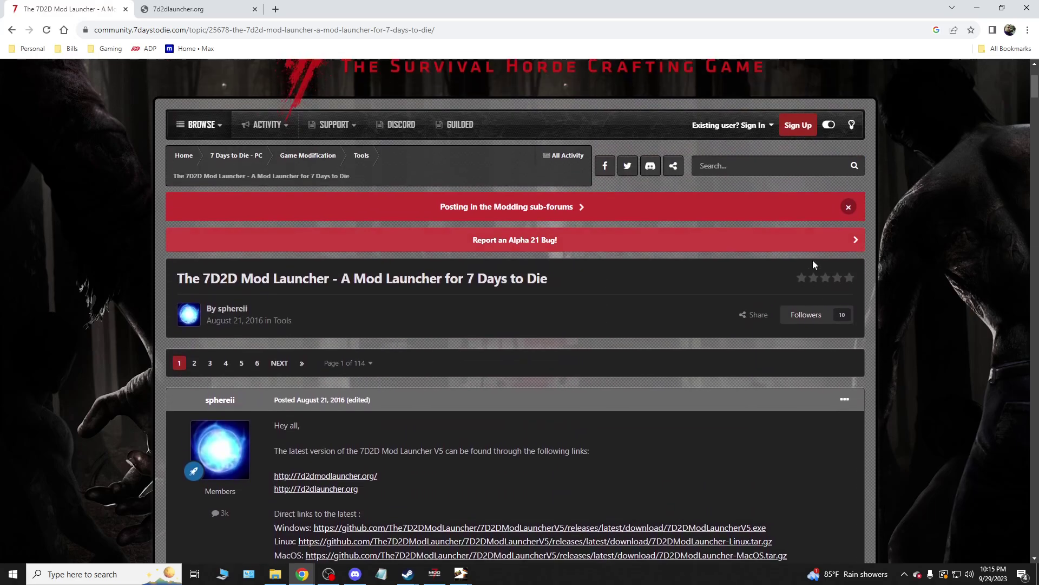
scroll(657, 346, "up", 3)
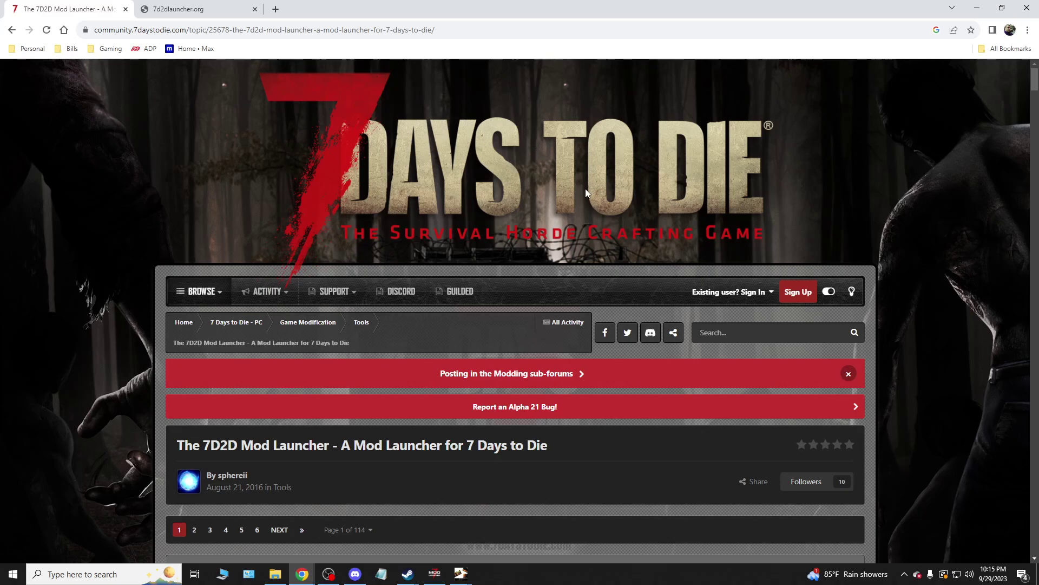
left_click(205, 14)
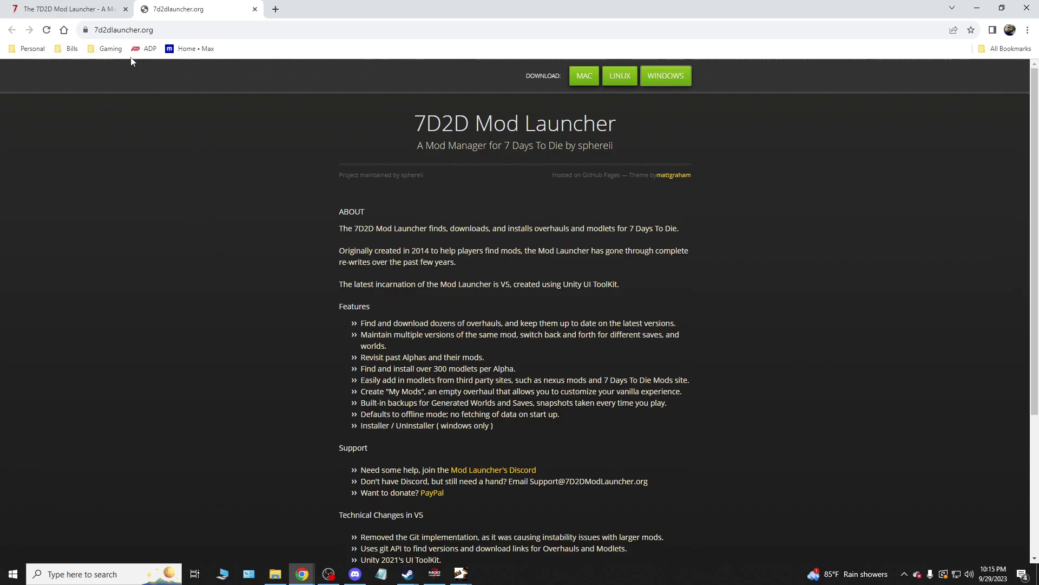
Select the 7d2dlauncher.org URL in Chrome's address bar.
left_click(159, 30)
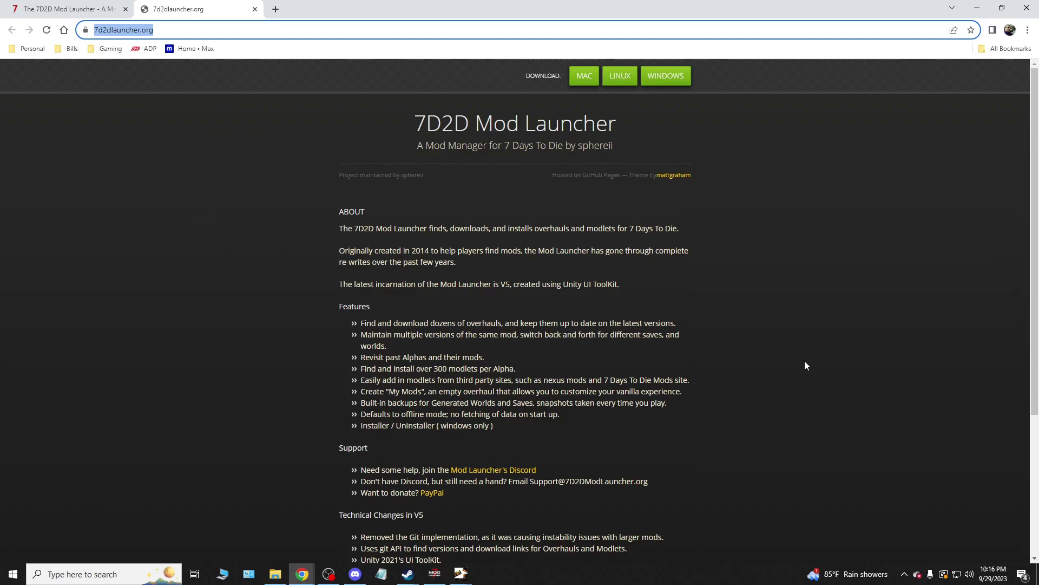
Switch to the OBS Studio window from the taskbar, leaving the recording running.
left_click(329, 574)
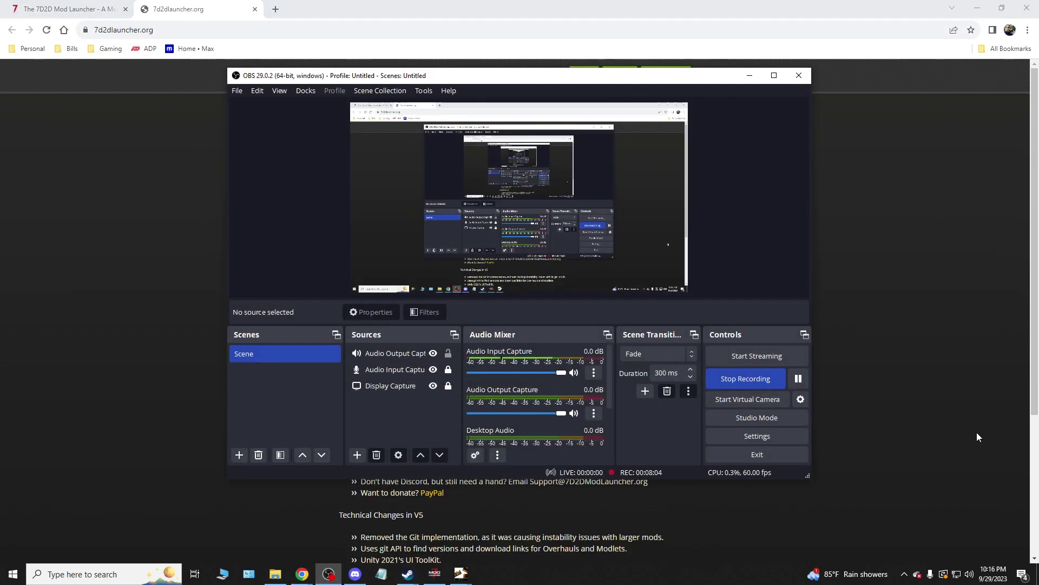